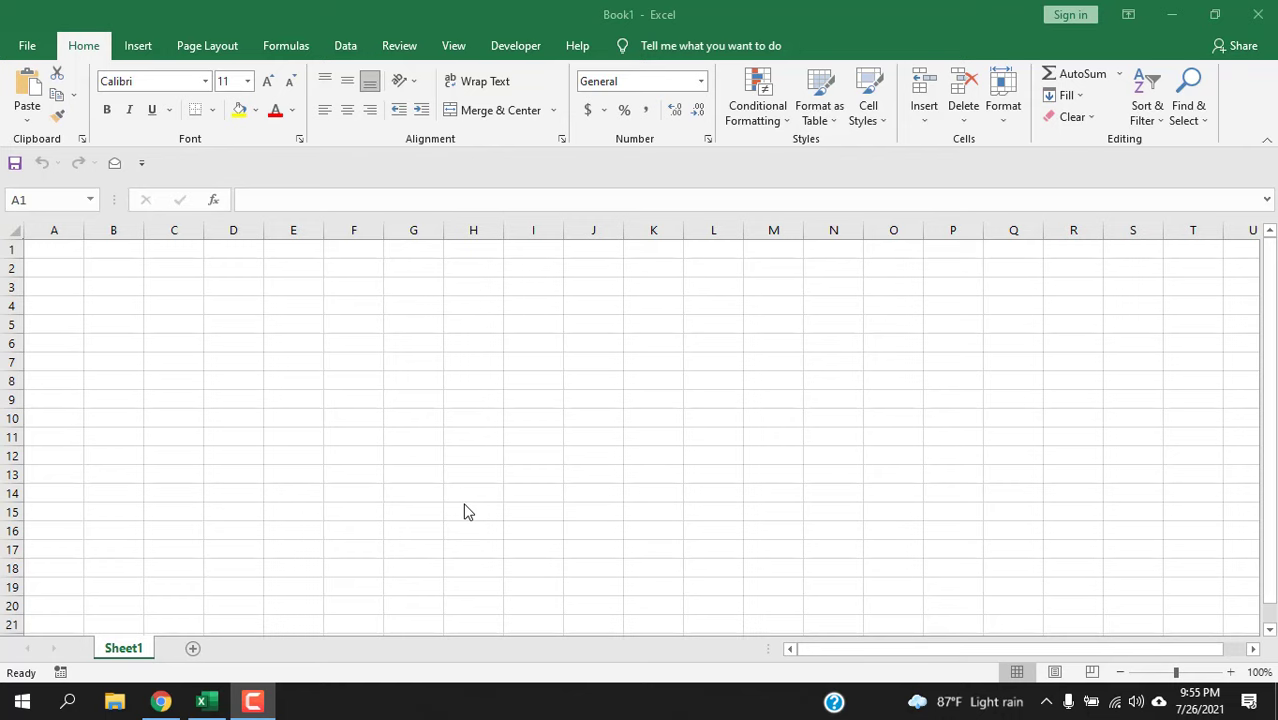
Focus the Excel window and select cell D2 in the empty Book1 sheet
click(86, 251)
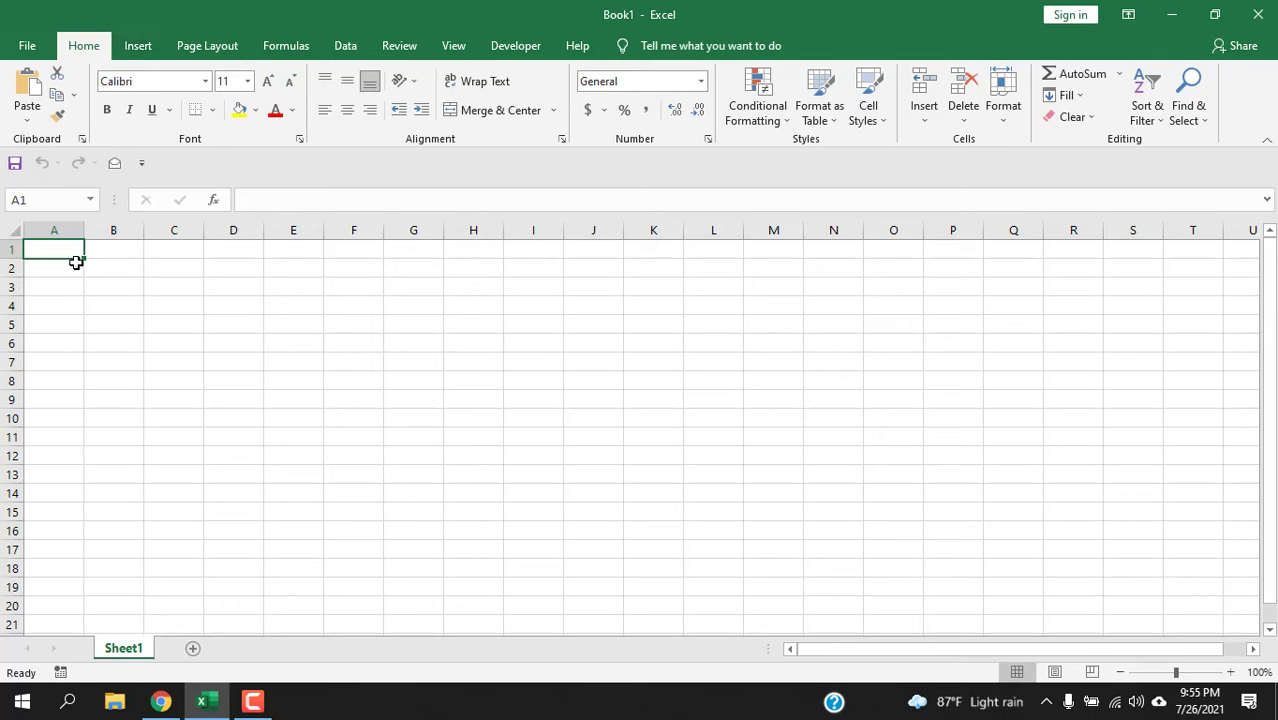
click(210, 272)
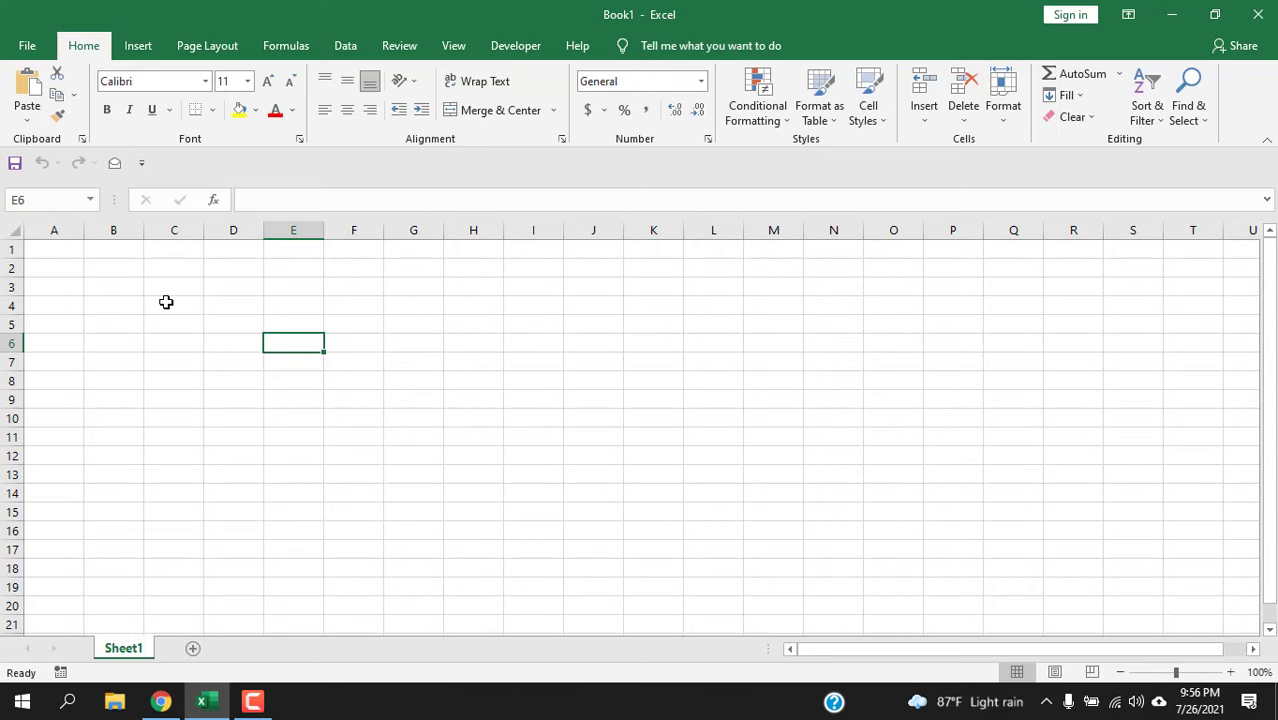
Open Excel Options through File > More and show its Language page
click(24, 46)
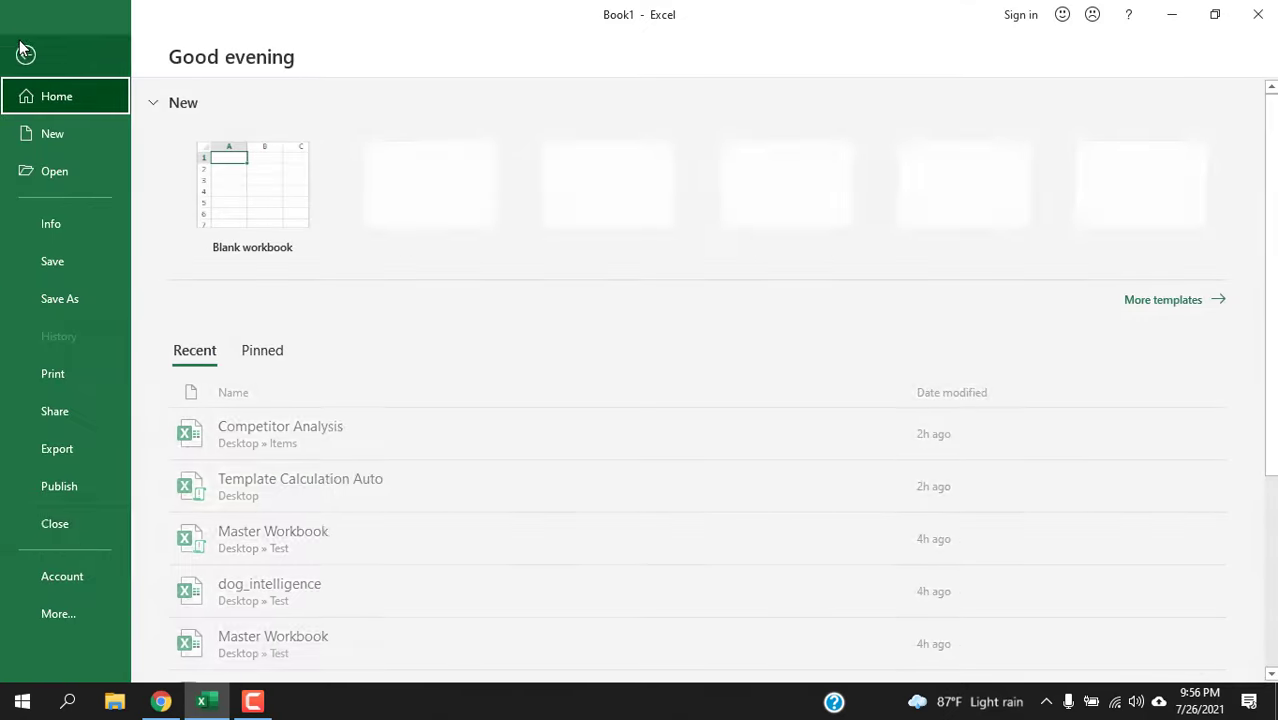
click(77, 623)
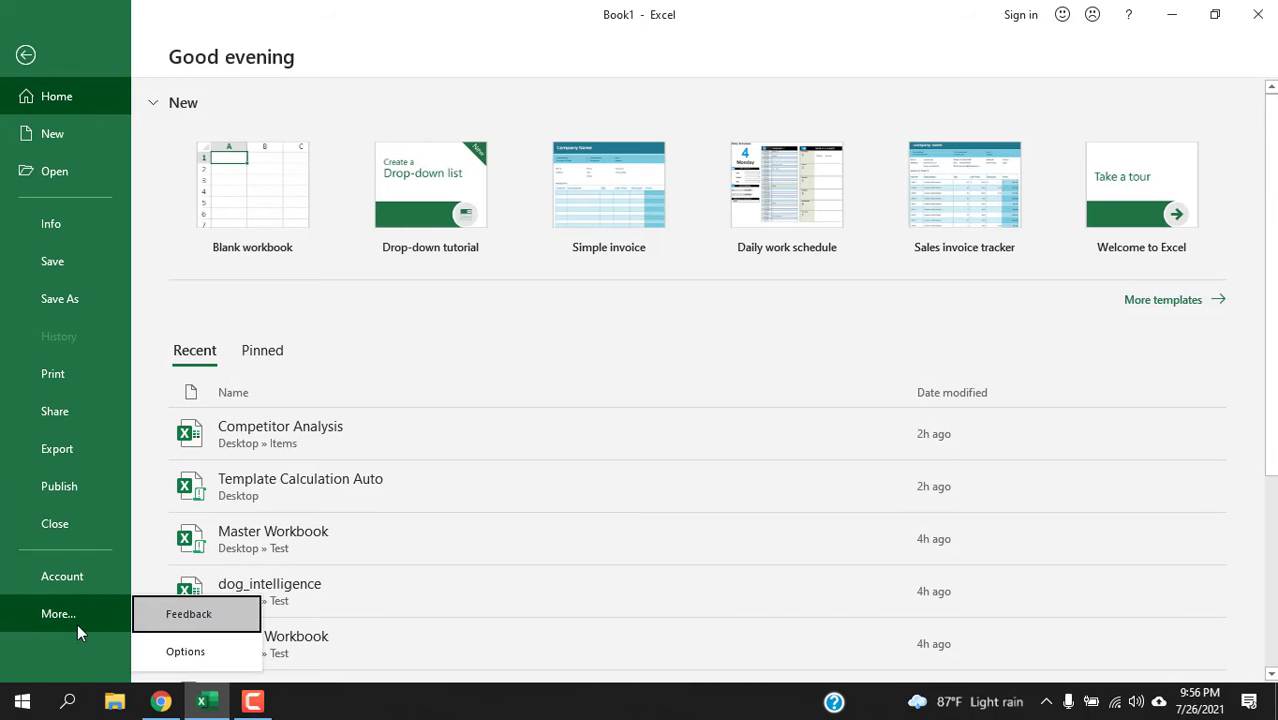
click(185, 651)
click(296, 177)
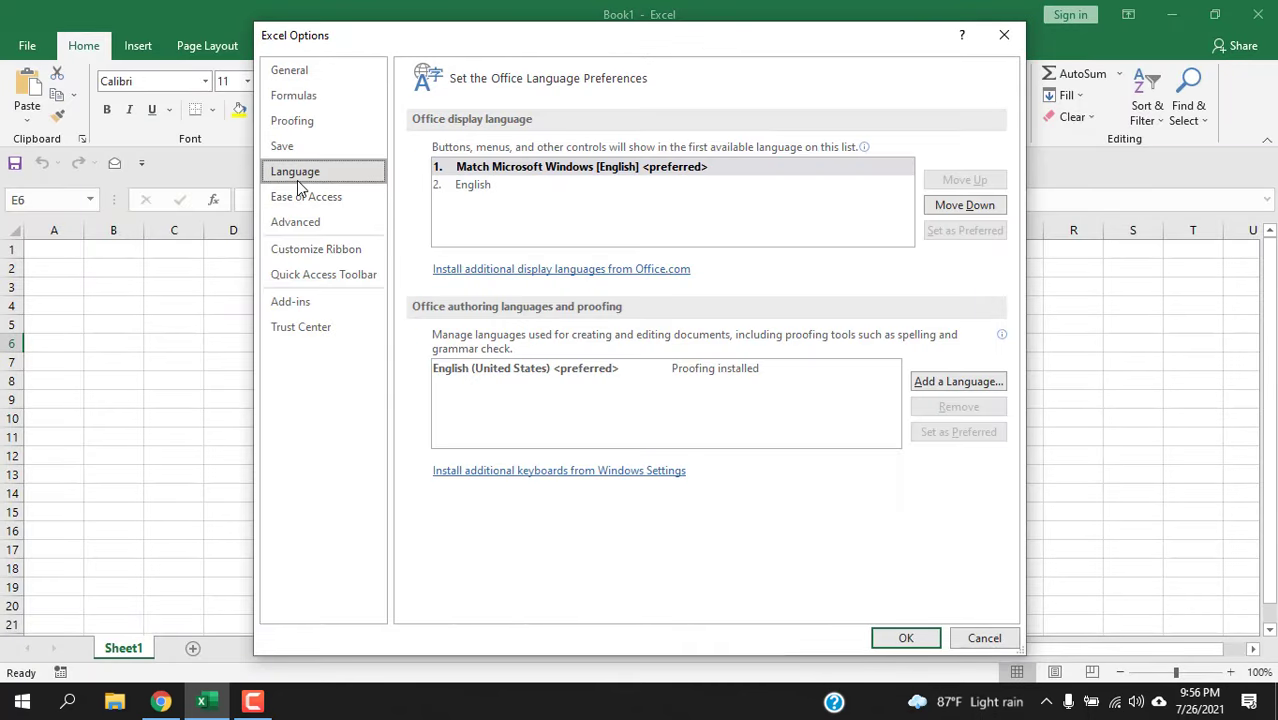
Pick French from the list of additional display languages on Office.com to install
click(578, 276)
scroll(530, 240, down, 5)
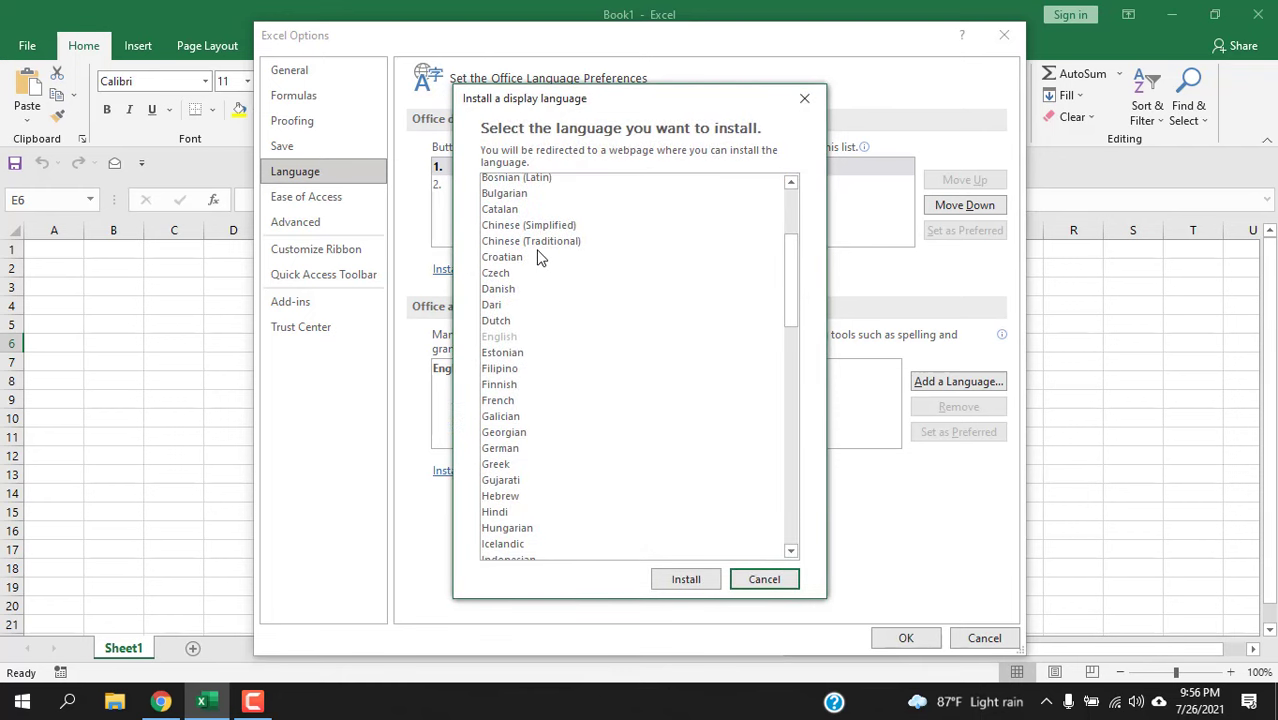
scroll(538, 257, down, 4)
scroll(538, 257, up, 6)
scroll(538, 257, down, 4)
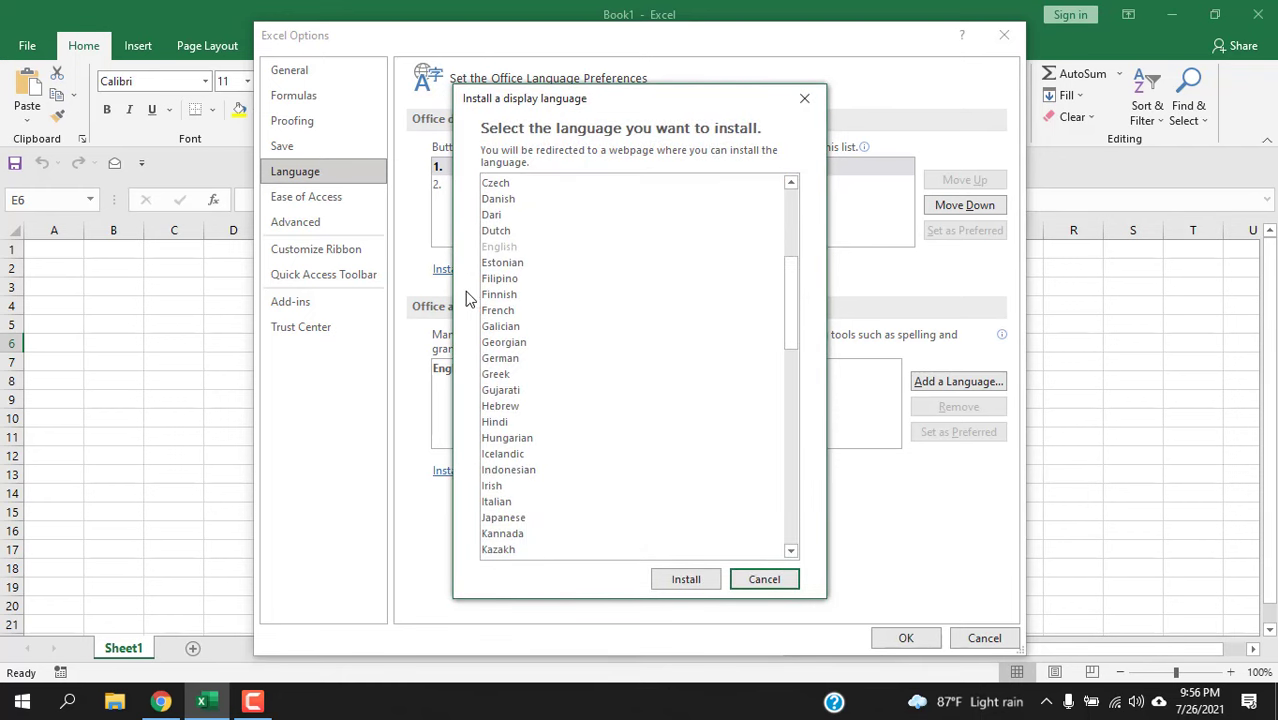
click(508, 312)
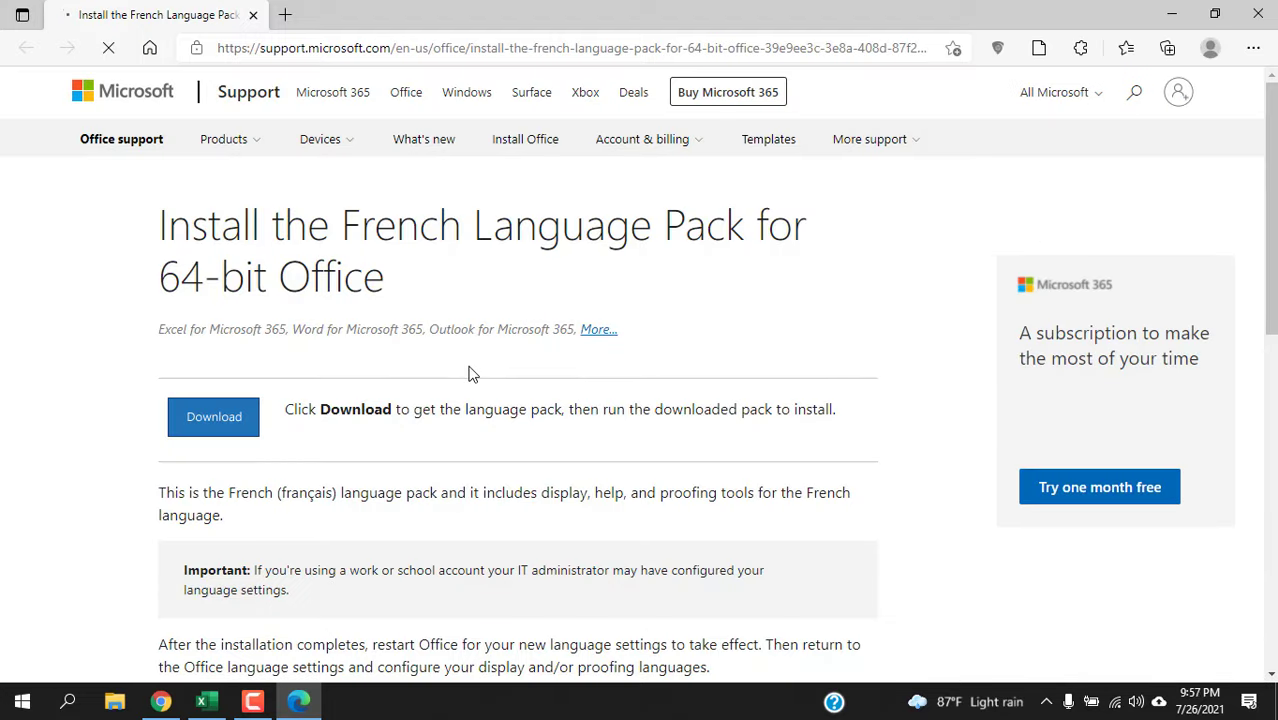
Download the French Language Pack installer for 64-bit Office from the support page
click(216, 438)
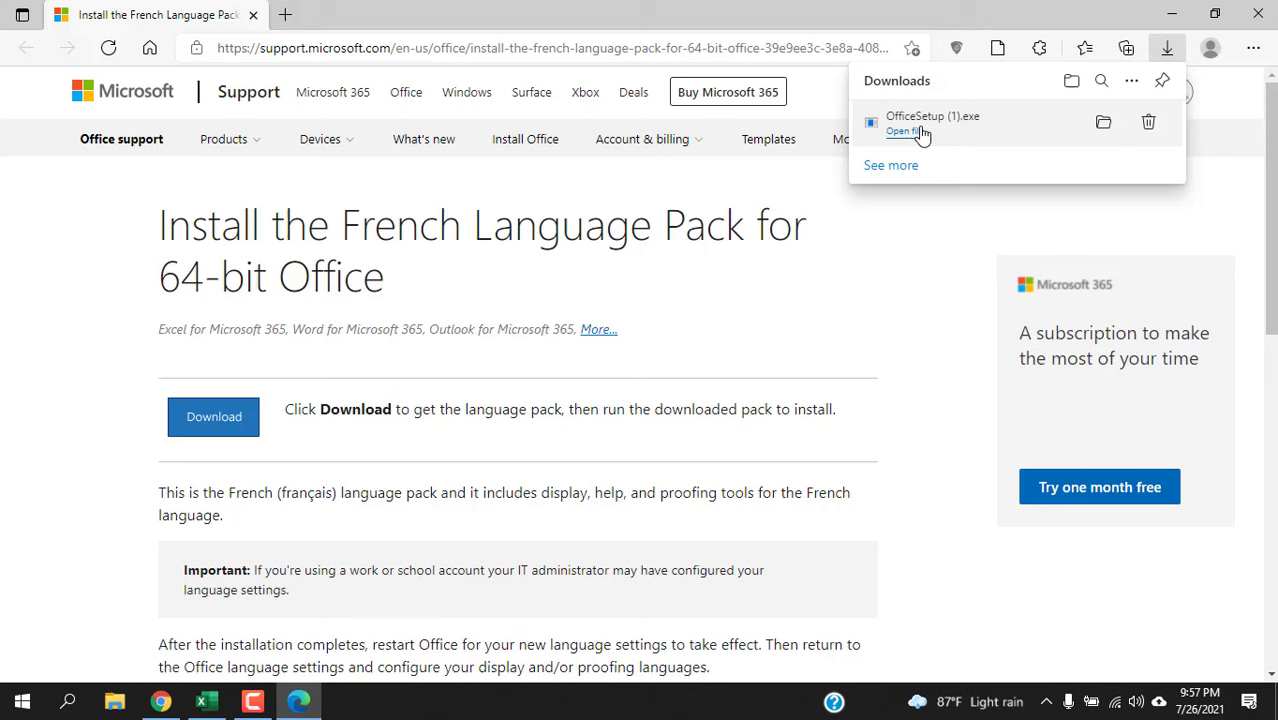
Run OfficeSetup (1).exe from Downloads, allowing it past the security warning, then minimize Explorer
click(1104, 124)
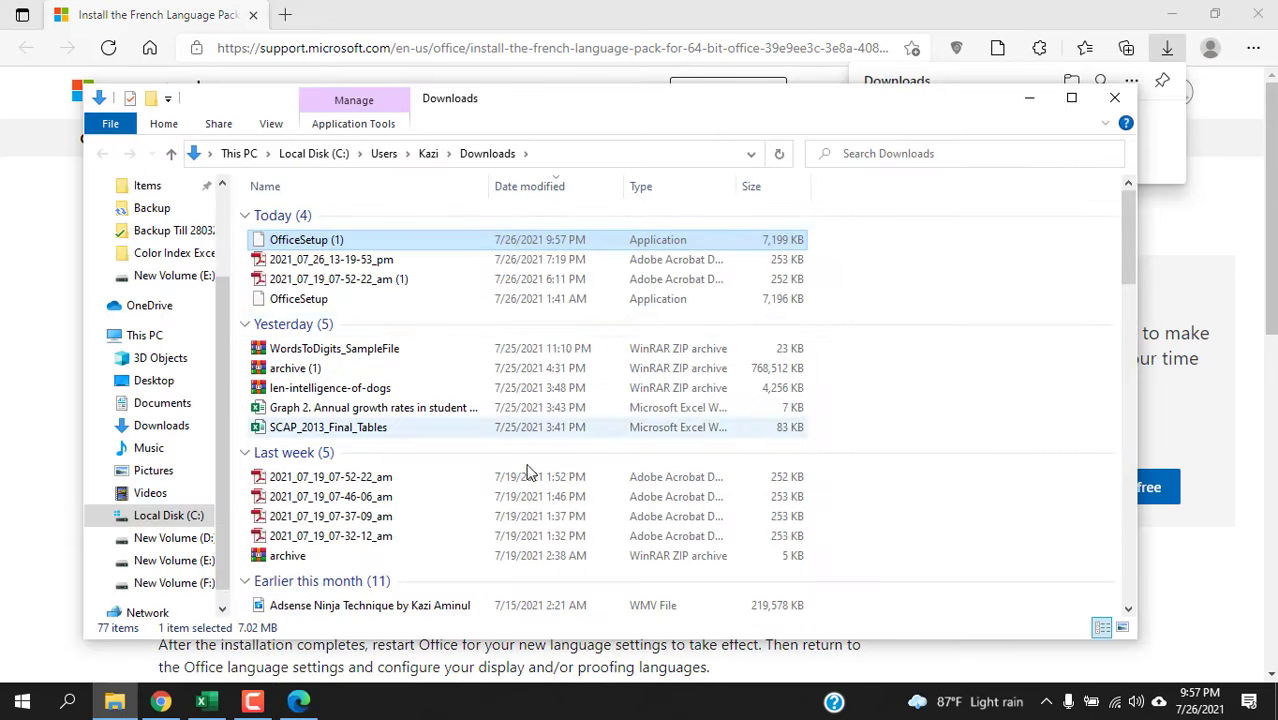
double_click(316, 242)
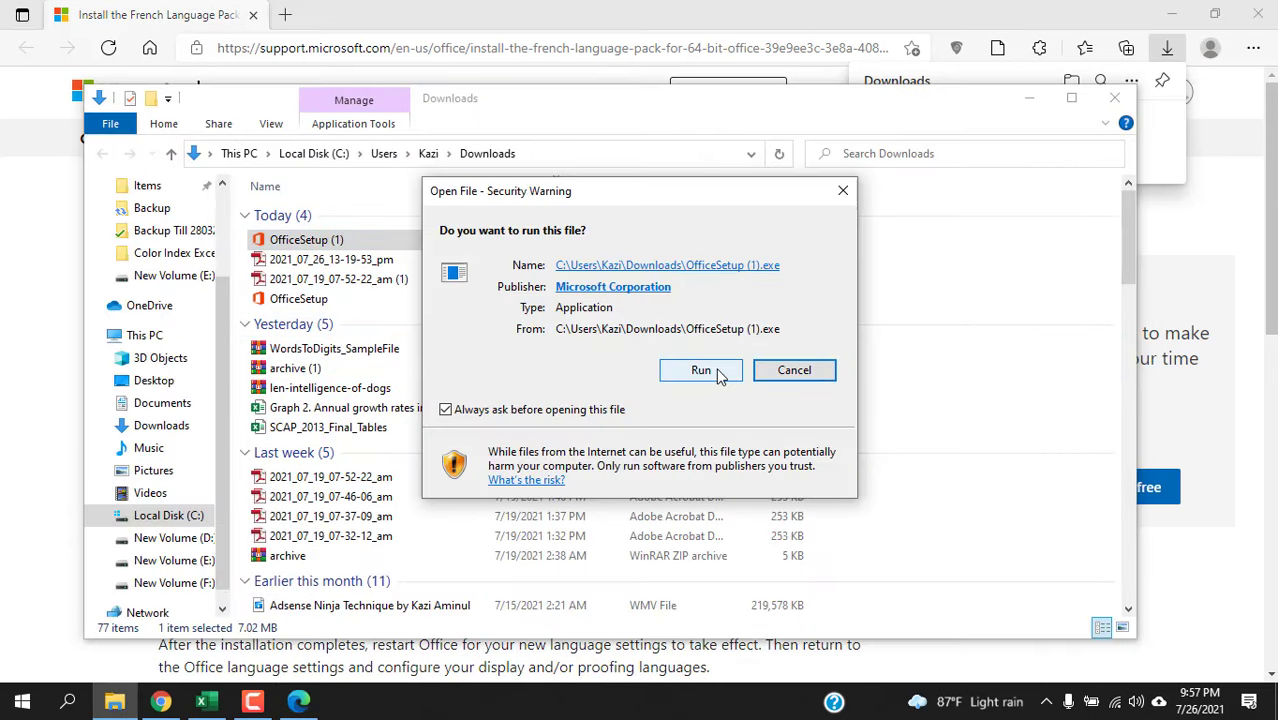
click(704, 371)
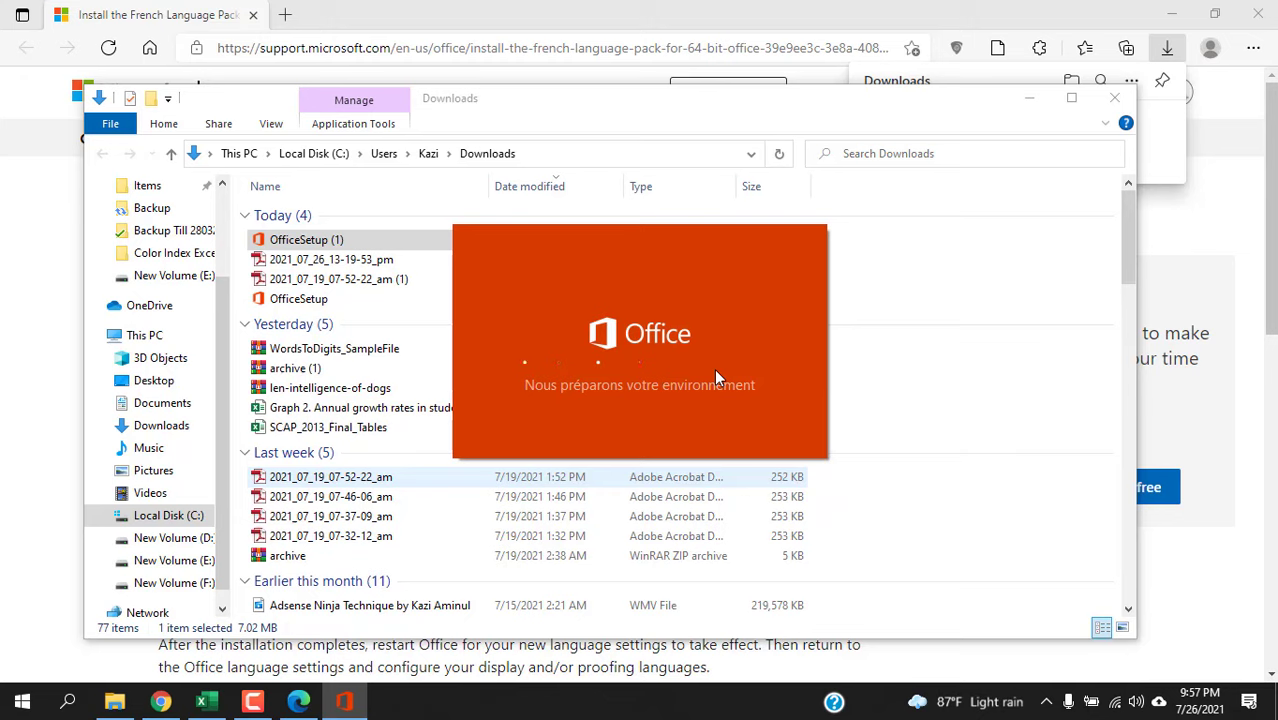
click(1029, 97)
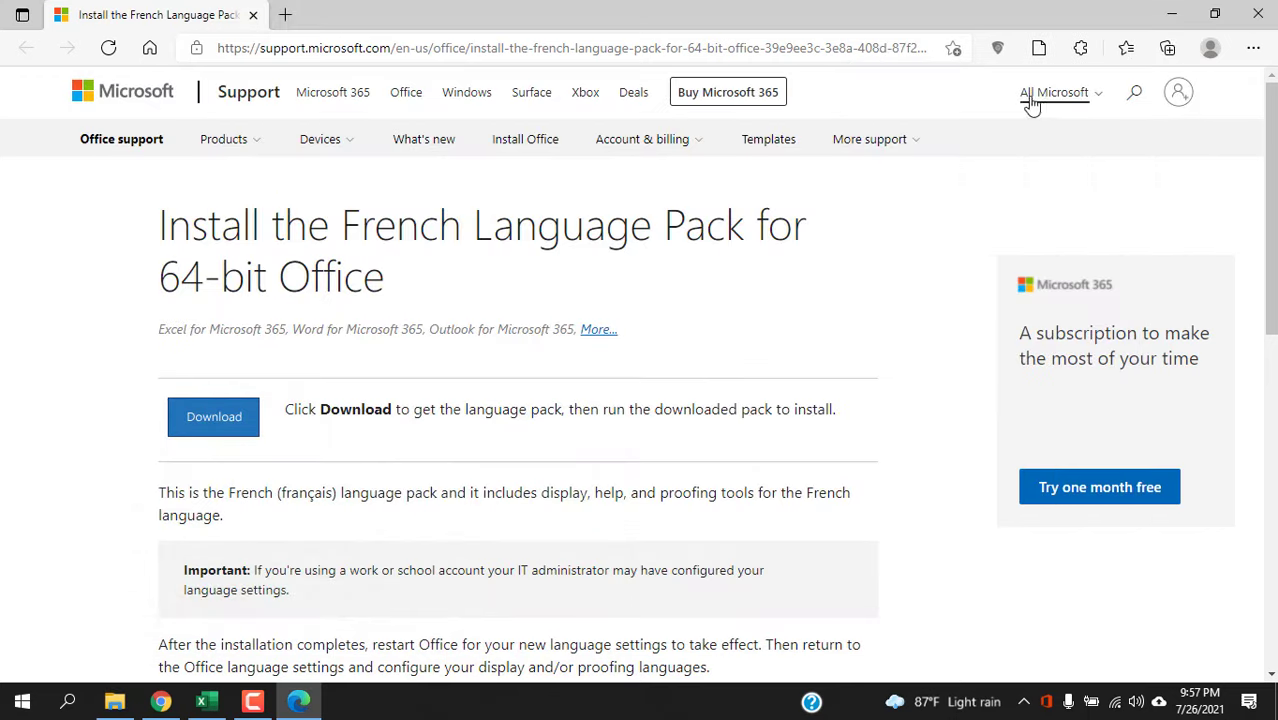
Close Edge and Excel Options, then let the installer close Excel to install French
click(1257, 14)
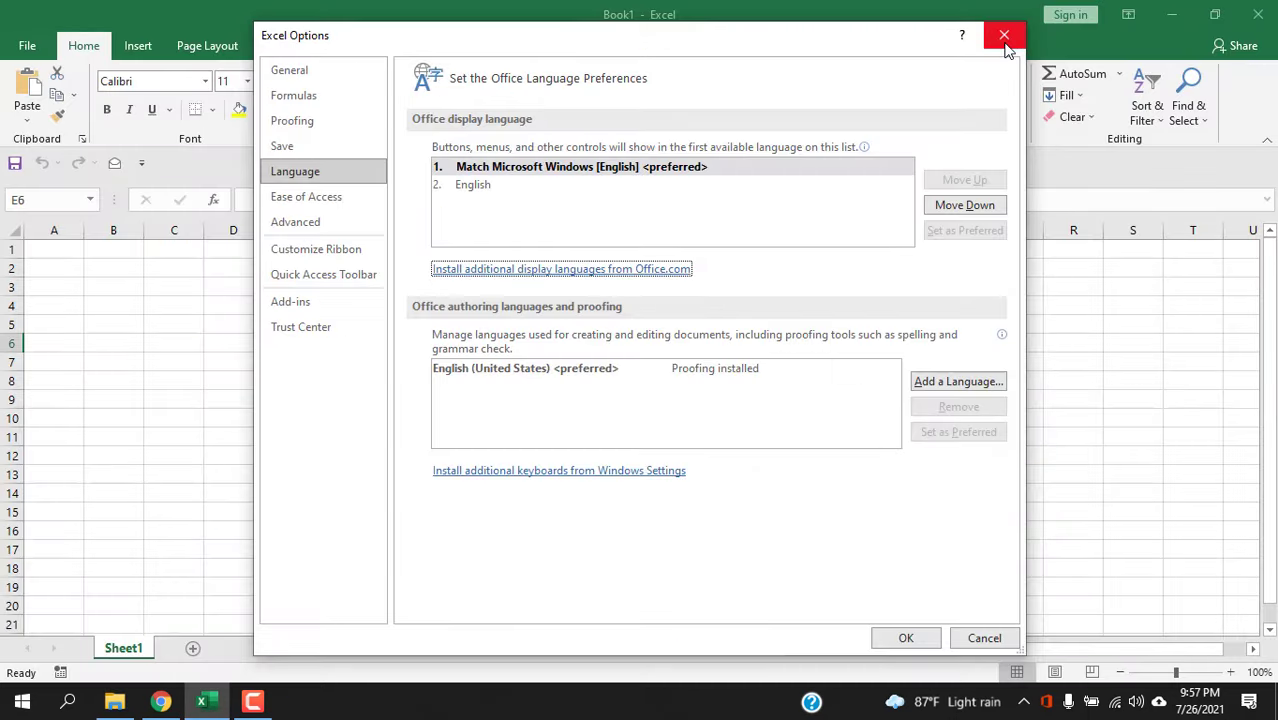
click(1004, 37)
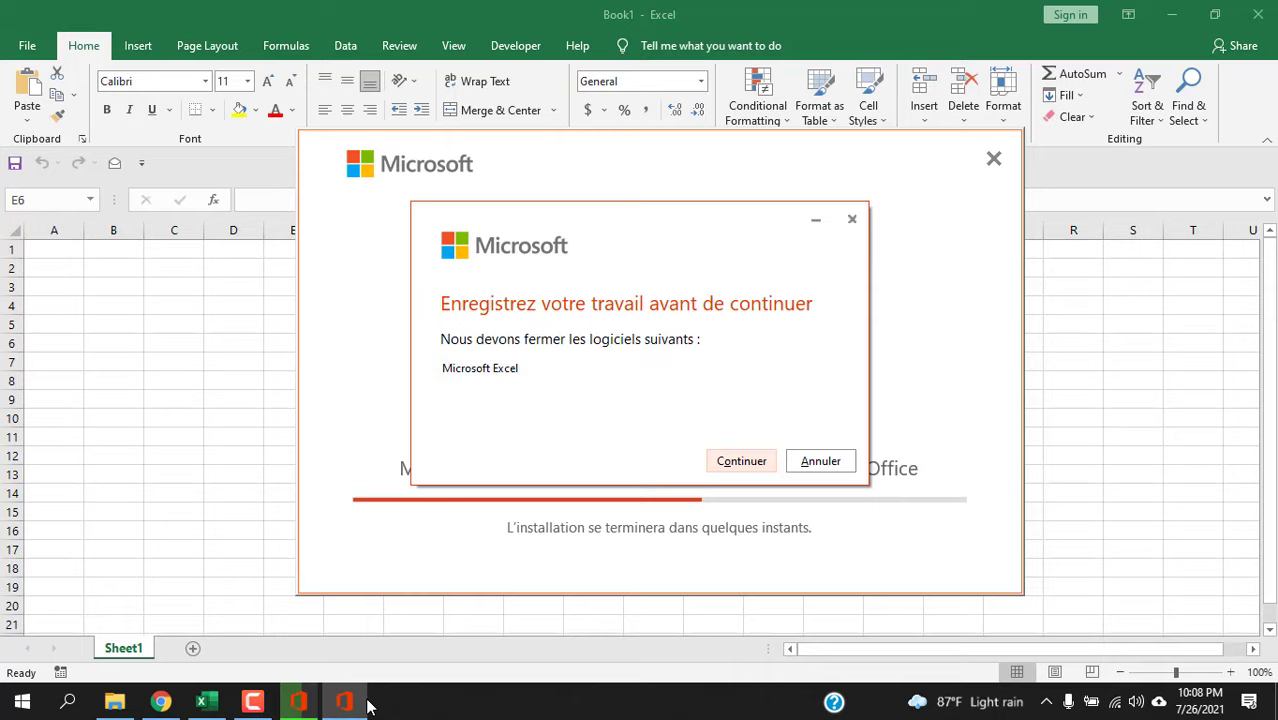
key(Return)
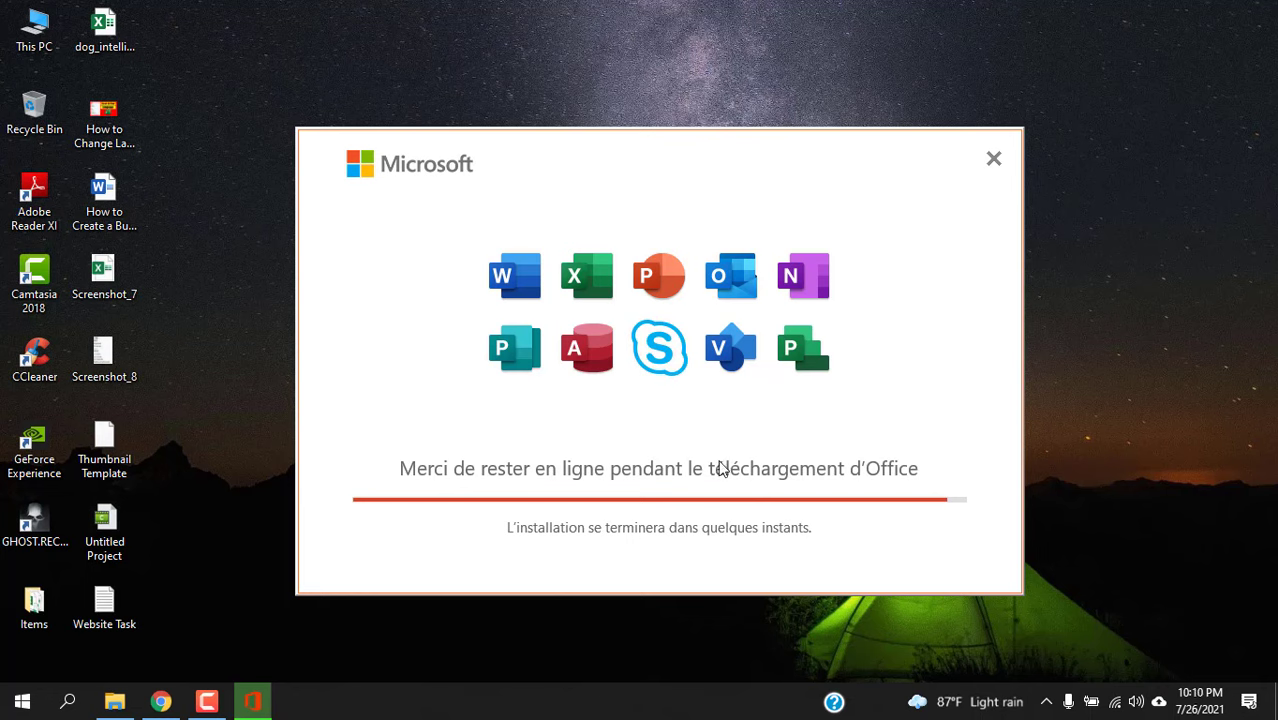
Dismiss the finished installer and relaunch Excel with a new blank workbook, closing Document Recovery
key(Return)
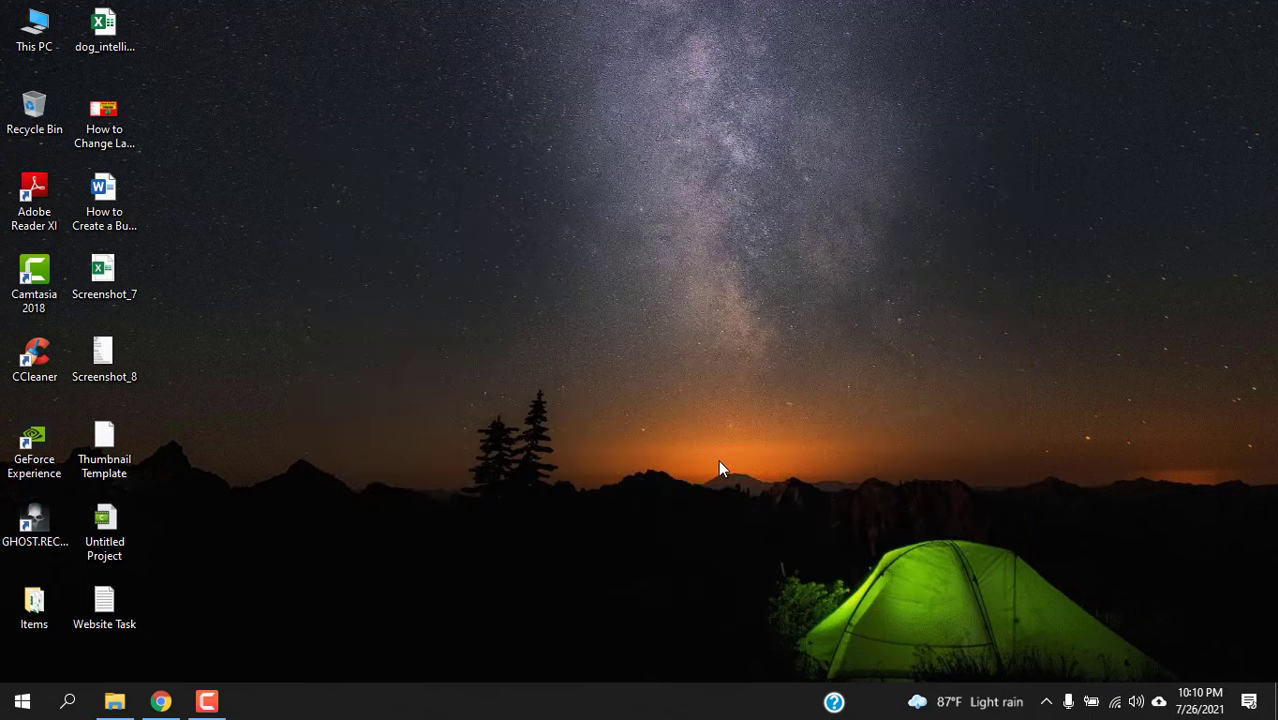
click(68, 701)
click(134, 215)
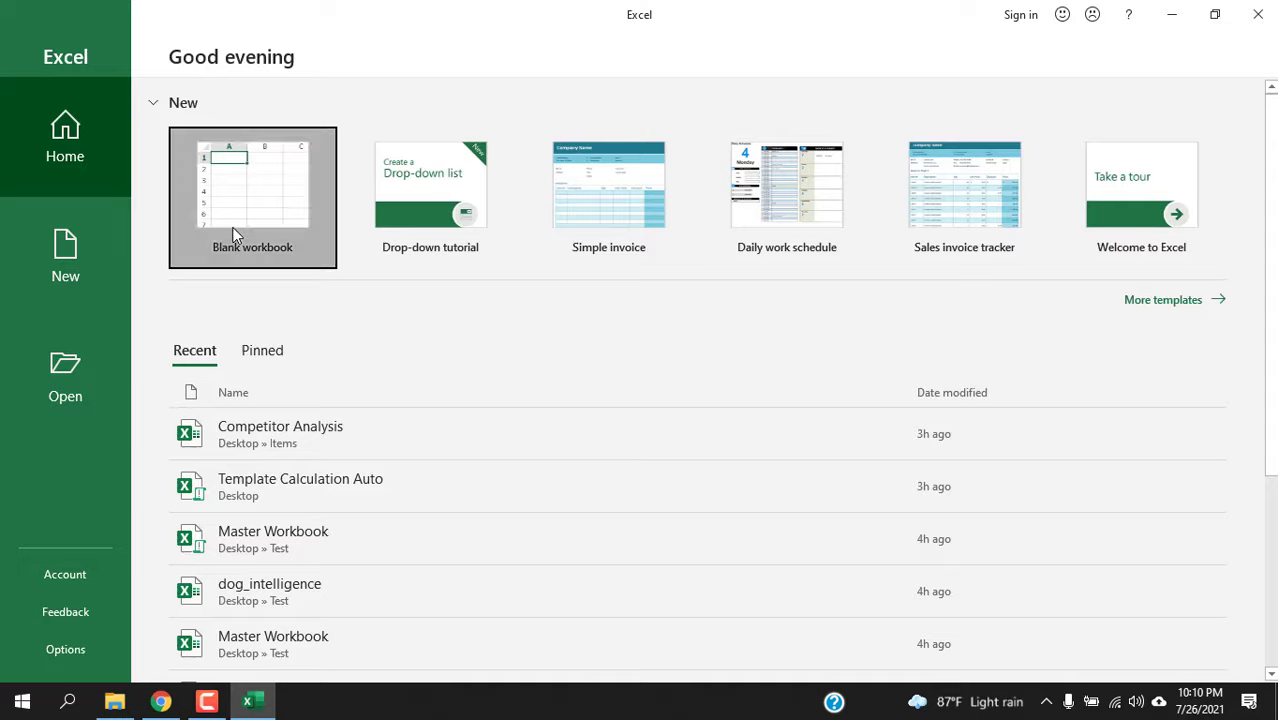
click(233, 234)
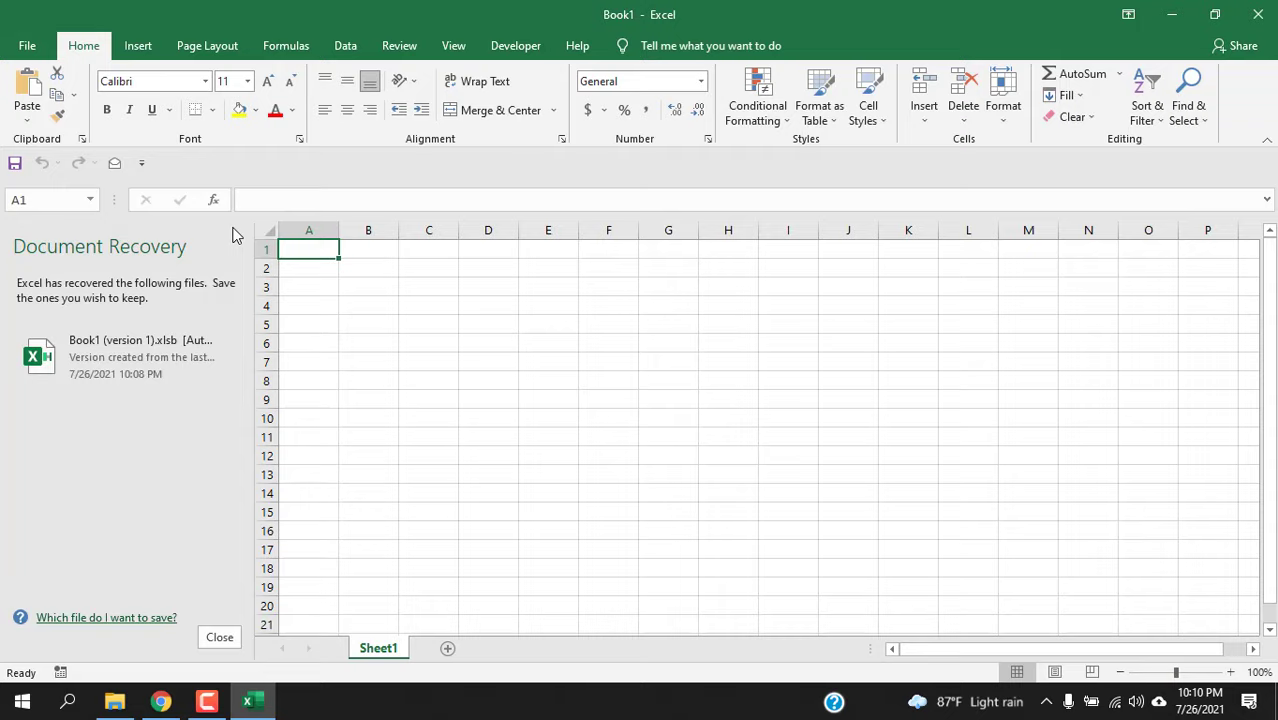
click(219, 637)
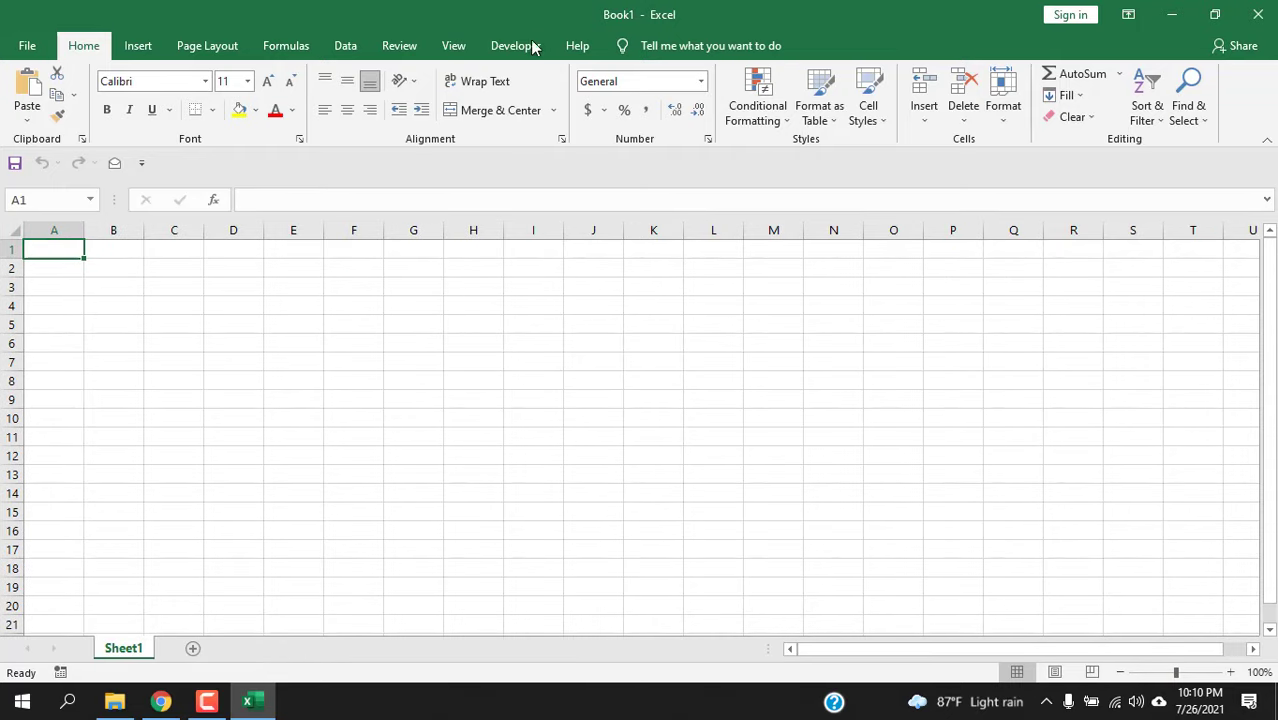
Open Excel Options from File > More
click(27, 50)
click(77, 617)
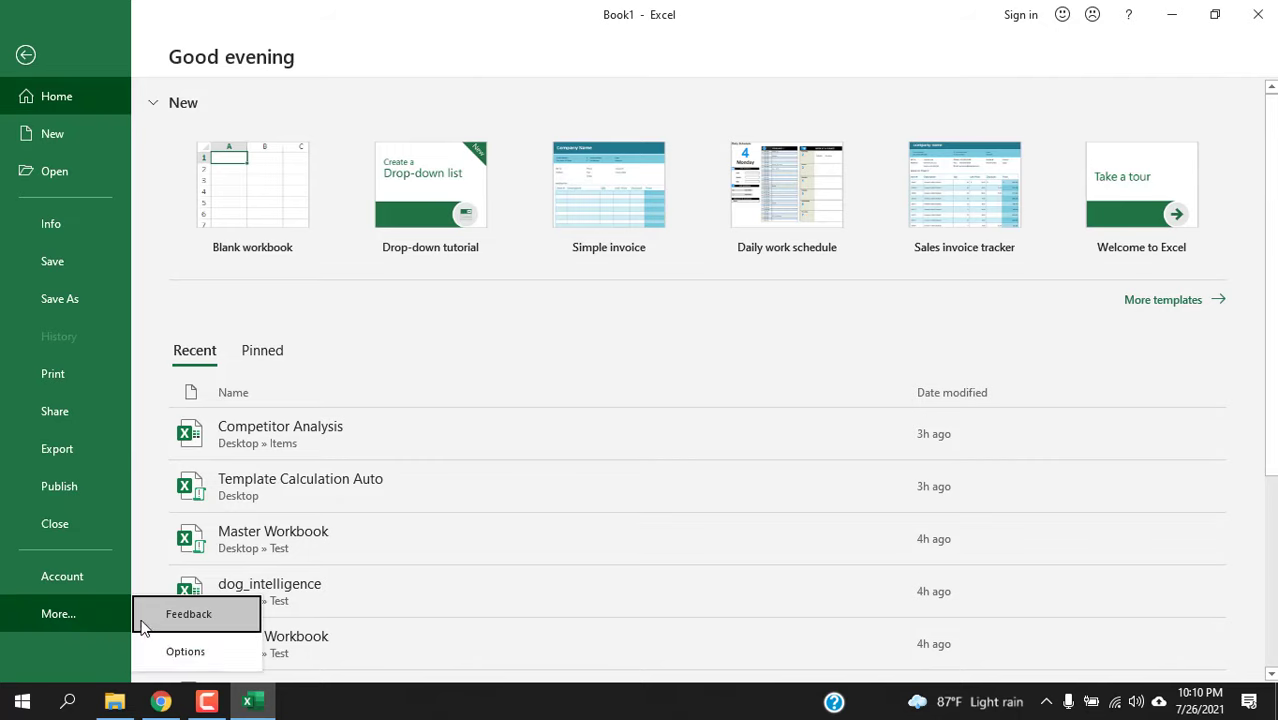
click(190, 650)
Make French [français] the preferred display language on the Language page and apply it
click(314, 173)
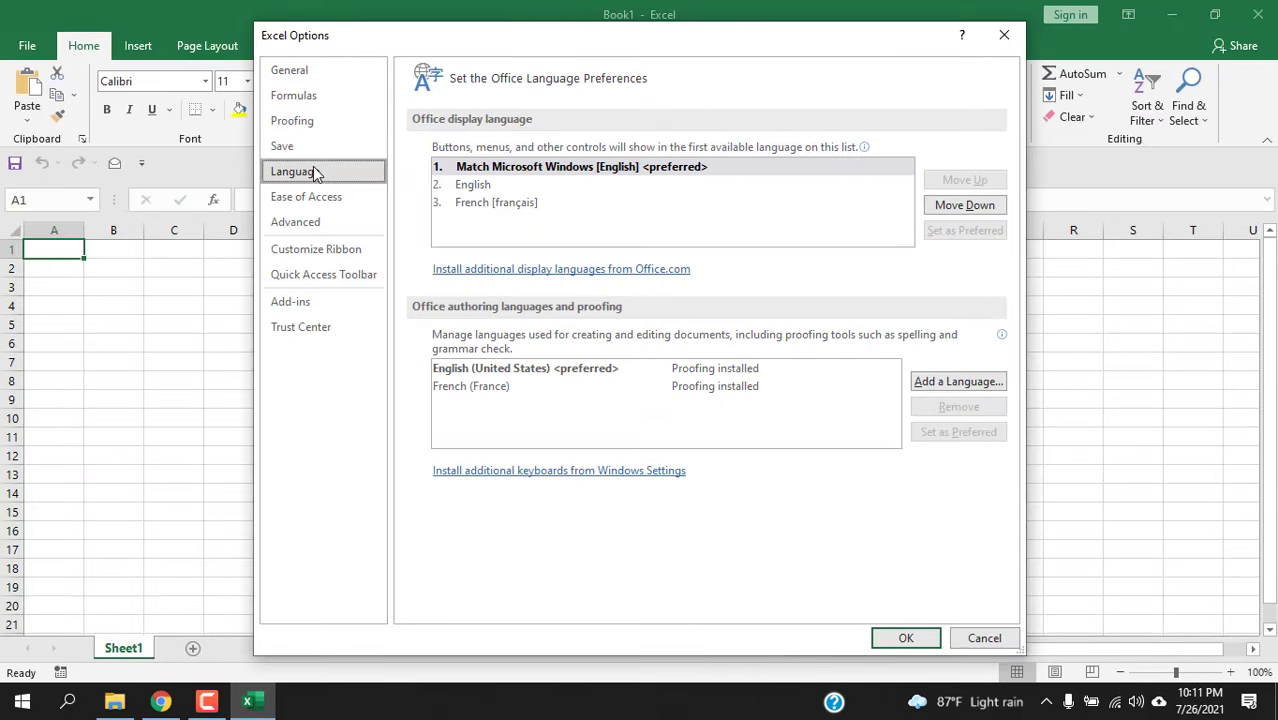
click(535, 205)
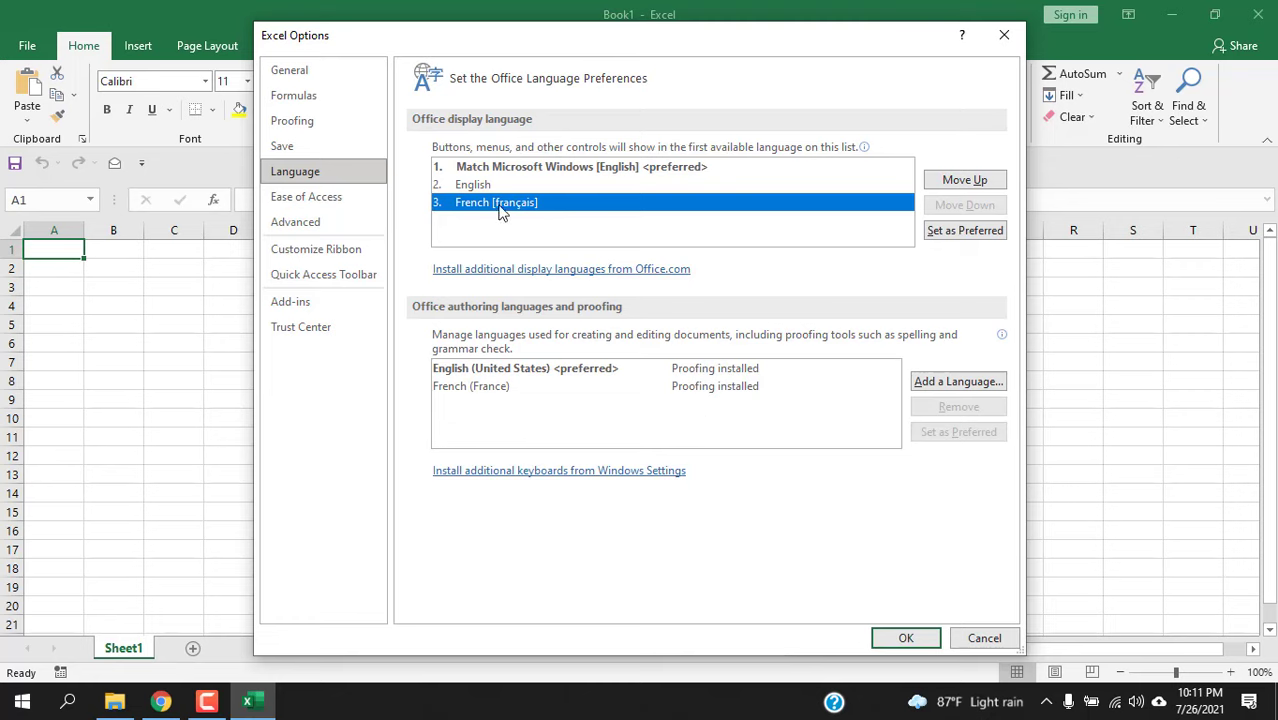
click(960, 232)
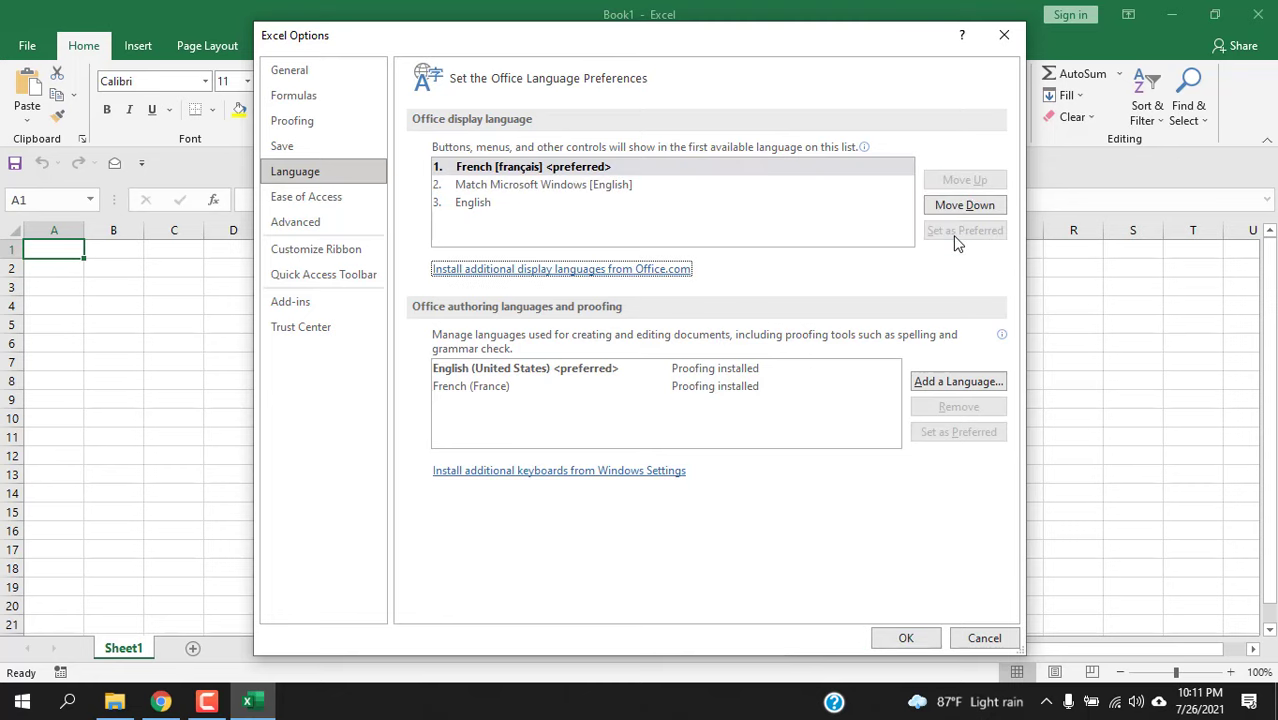
click(906, 638)
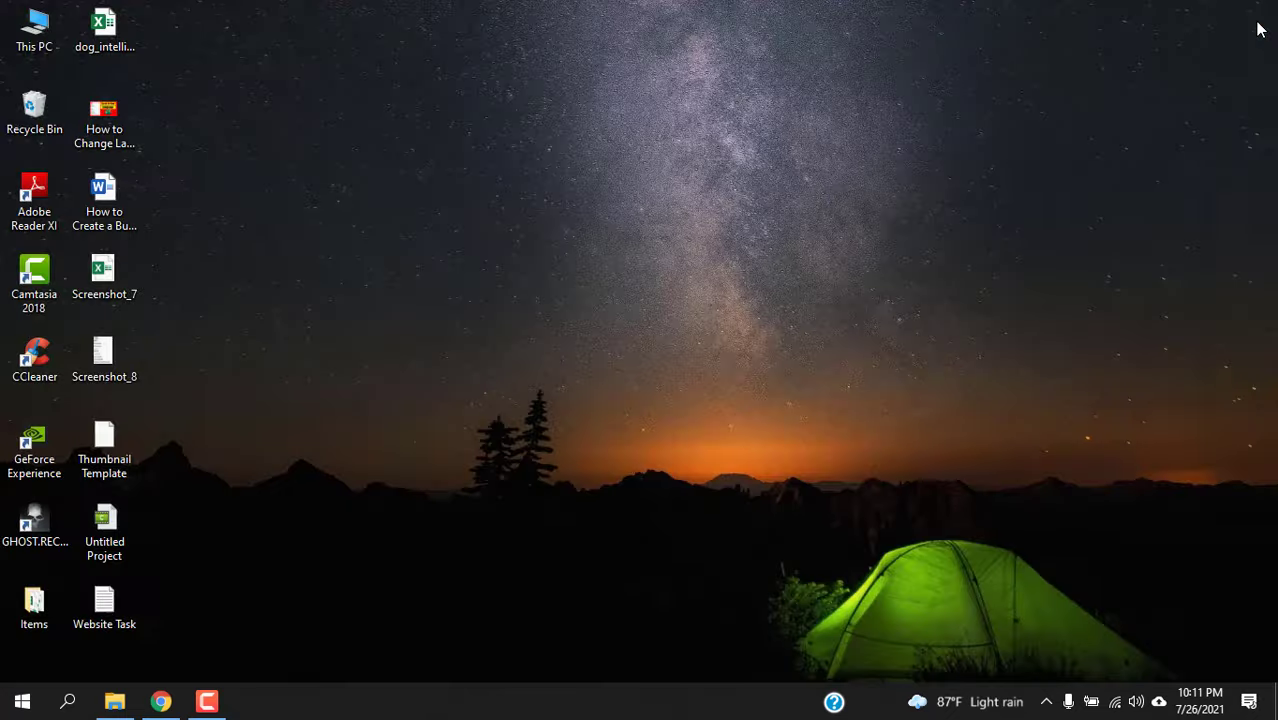
Relaunch Excel, now in French, and open Options via Fichier > Autre
key(super+s)
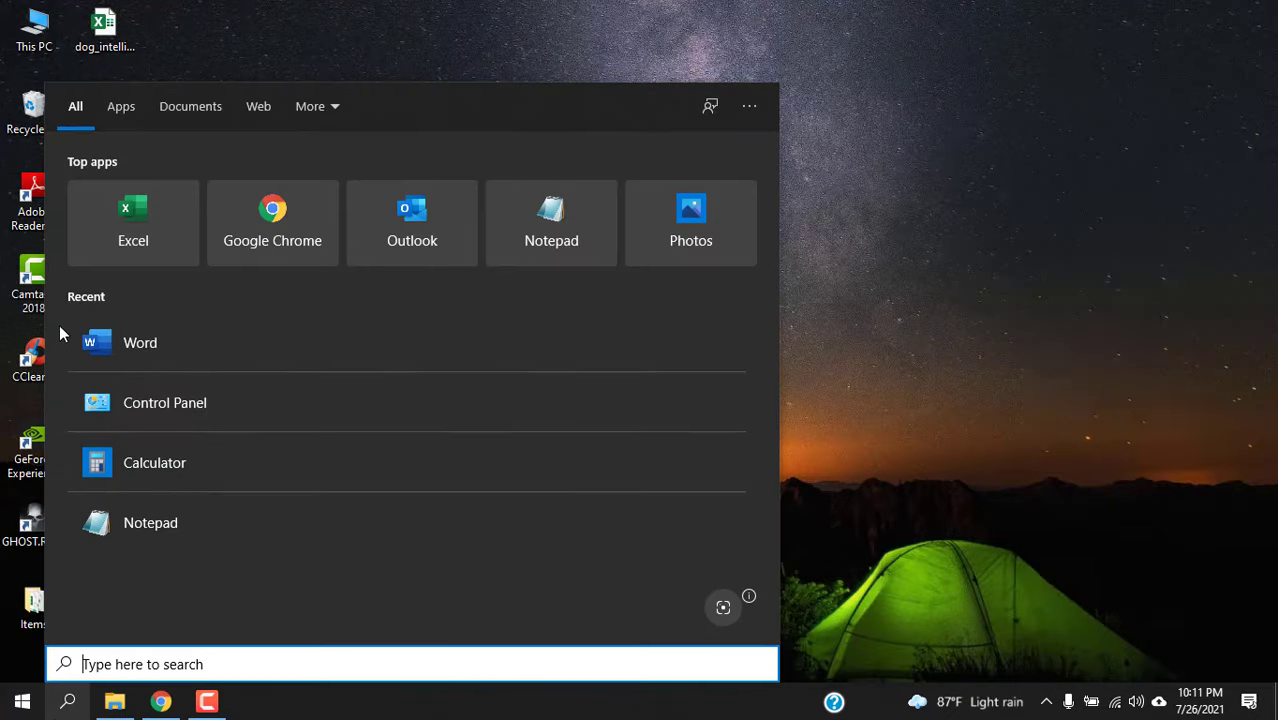
click(122, 236)
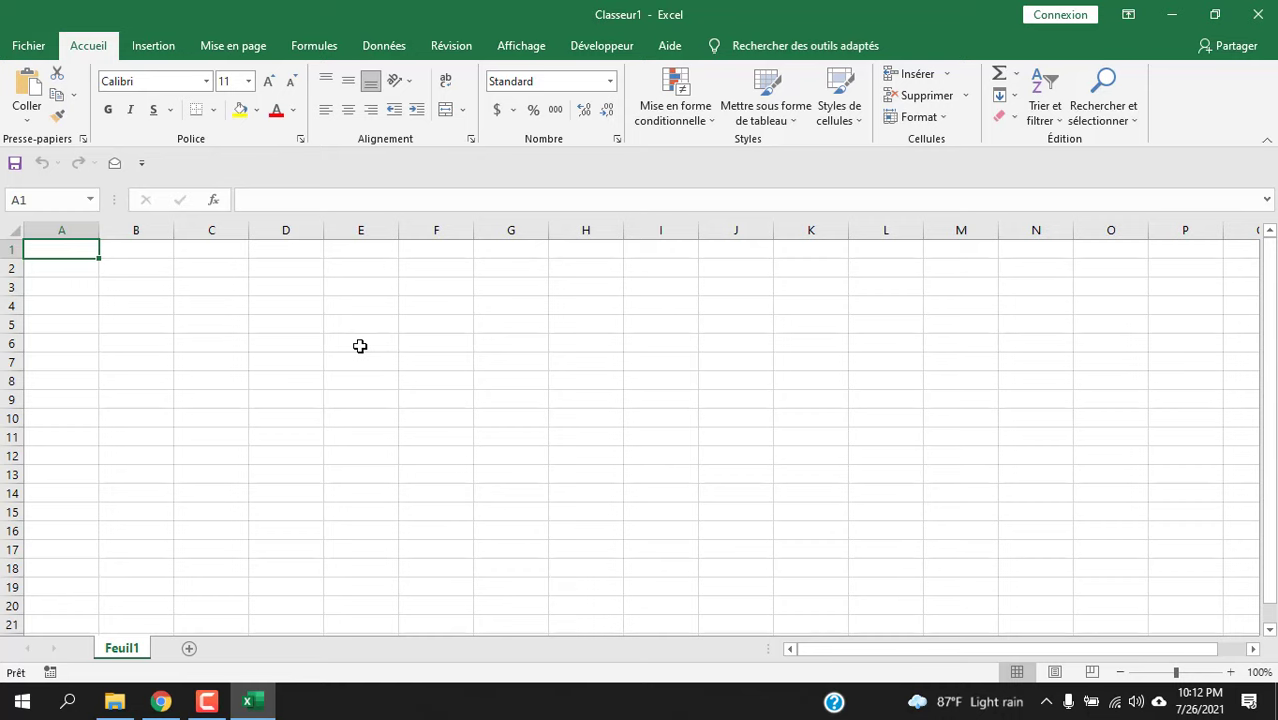
click(28, 45)
click(68, 615)
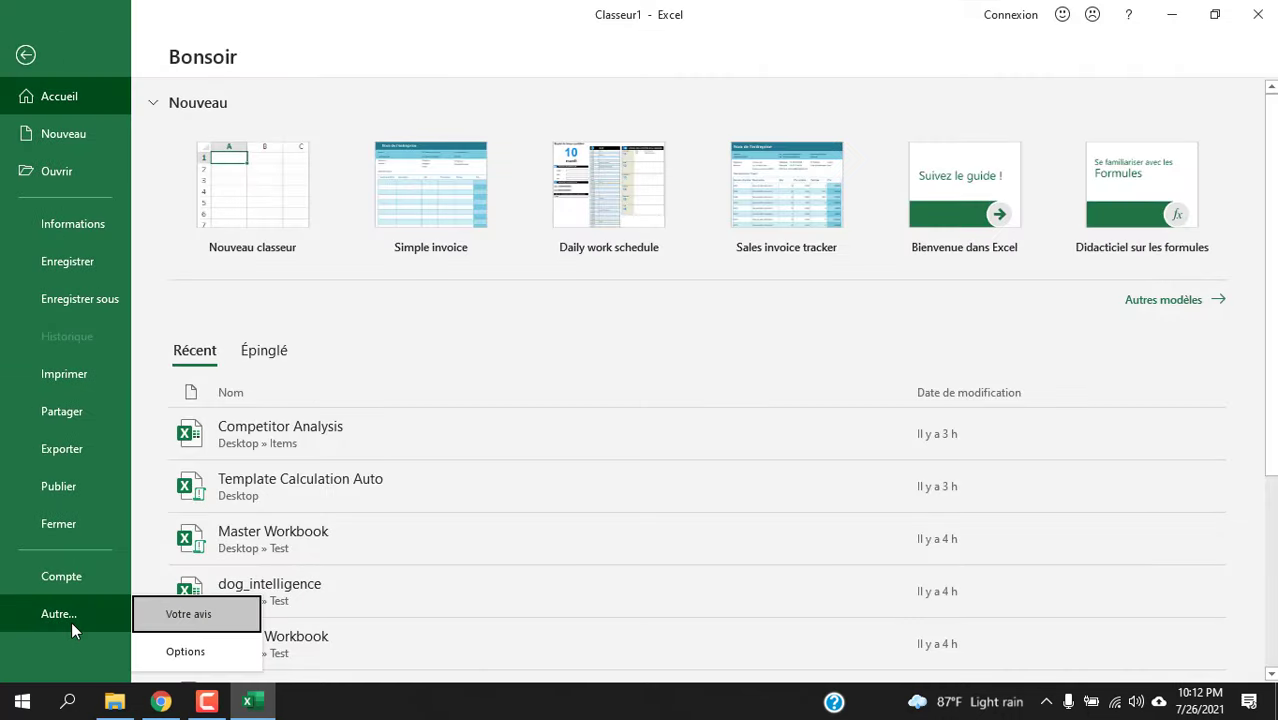
click(225, 651)
On the Langue page, set Anglais [English] as the preferred display language again
click(230, 172)
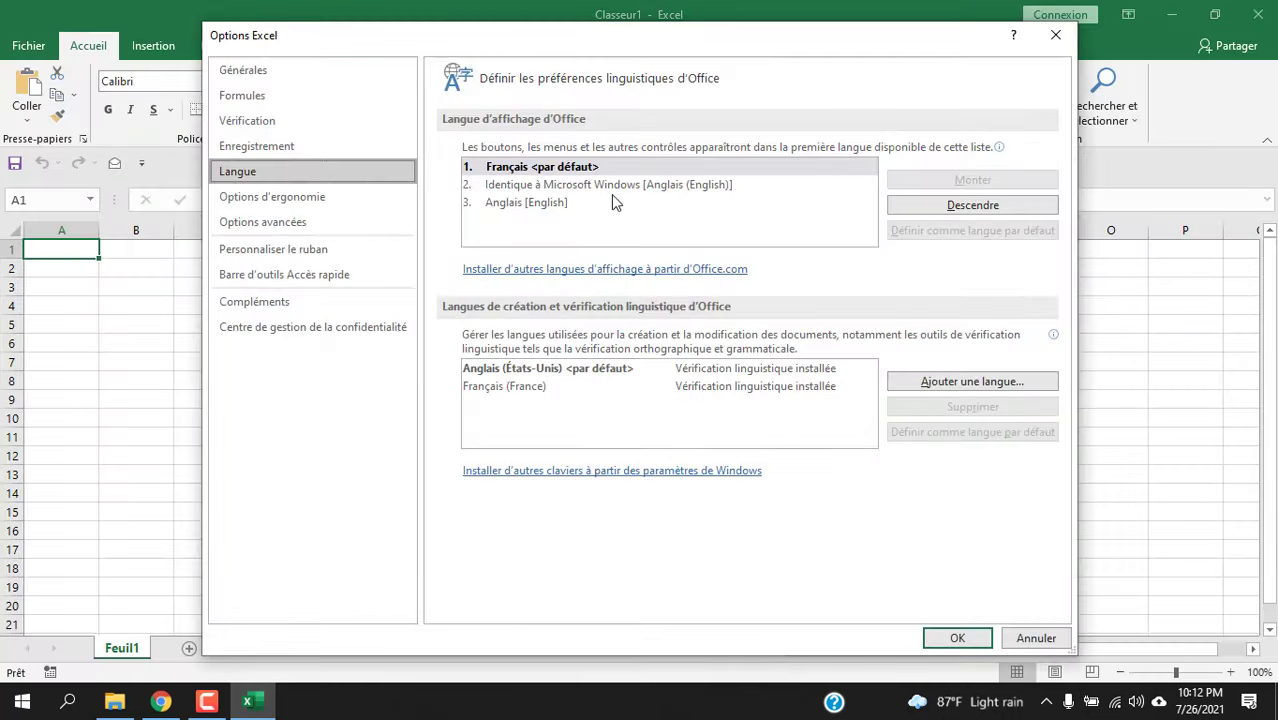
click(559, 204)
click(960, 231)
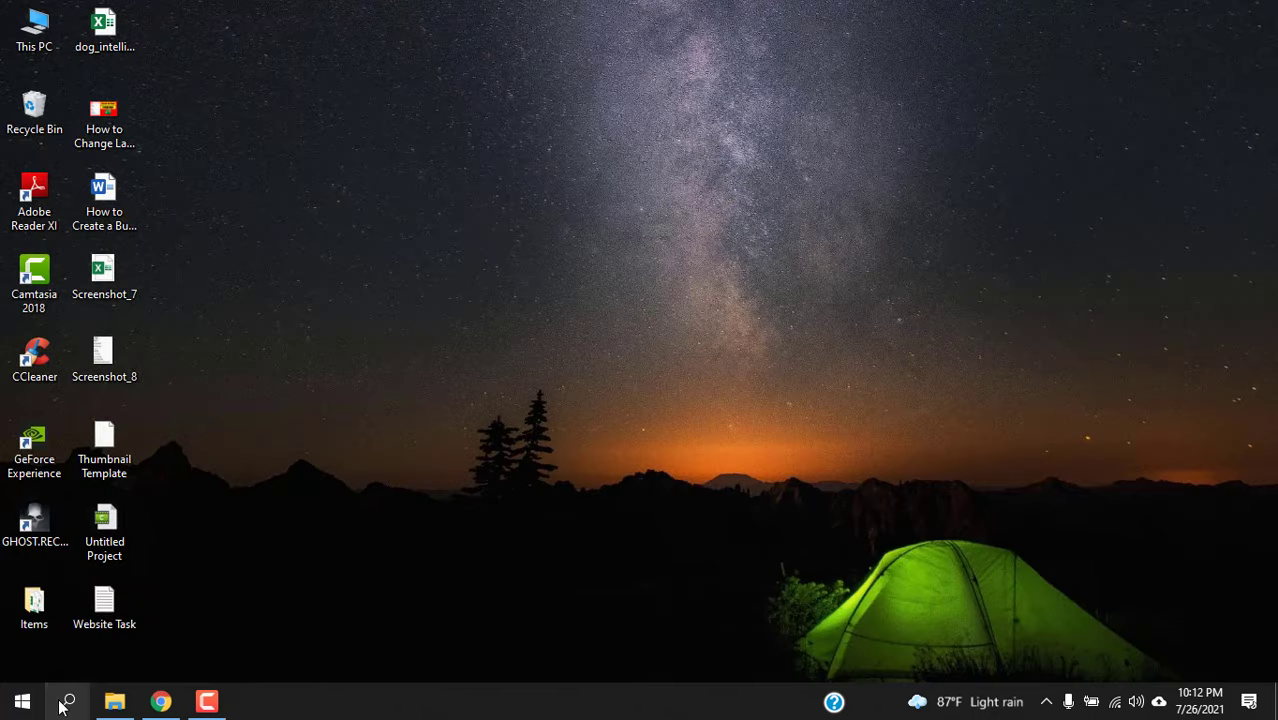
Start Excel again from Windows search, now with its English interface
click(66, 703)
click(146, 201)
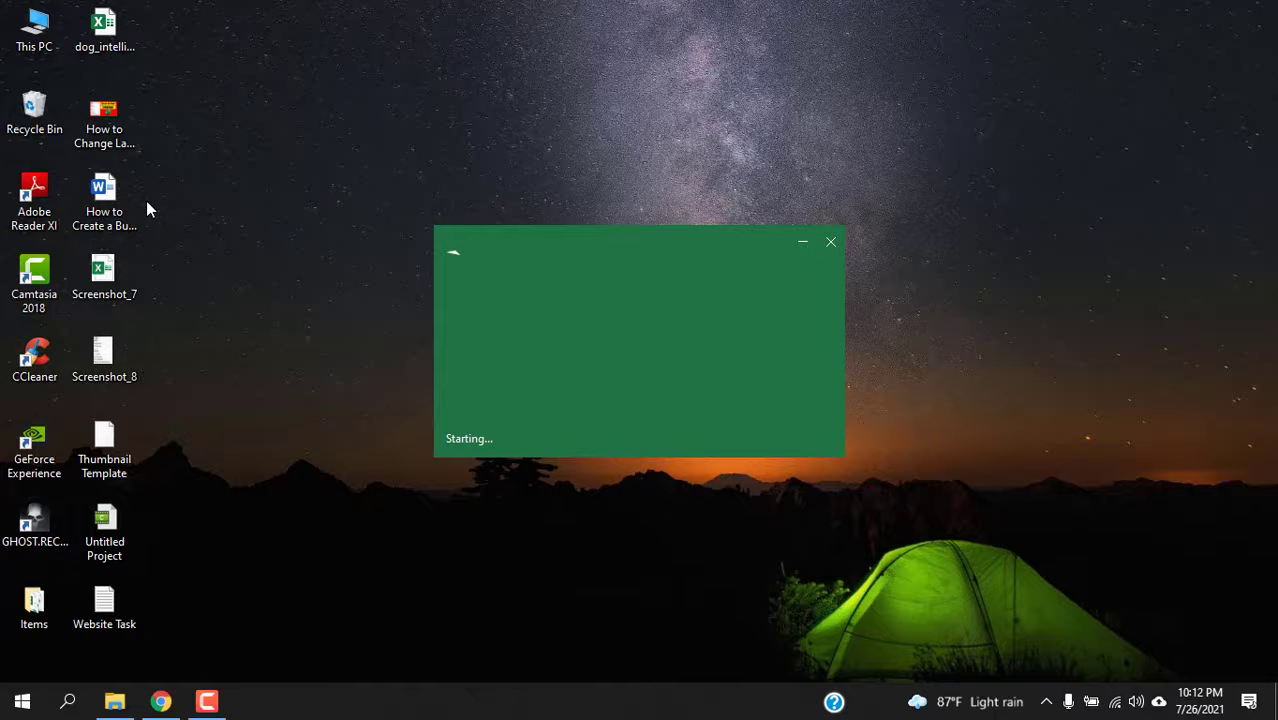